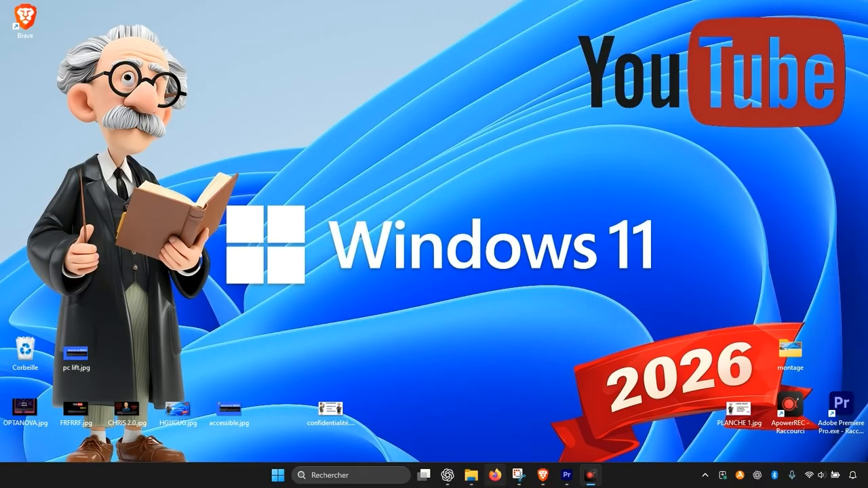
Switch to Firefox, search the web for "shut up 10++" and open O&O Software's ShutUp10++ page
{"action": "left_click", "coordinate": [495, 475]}
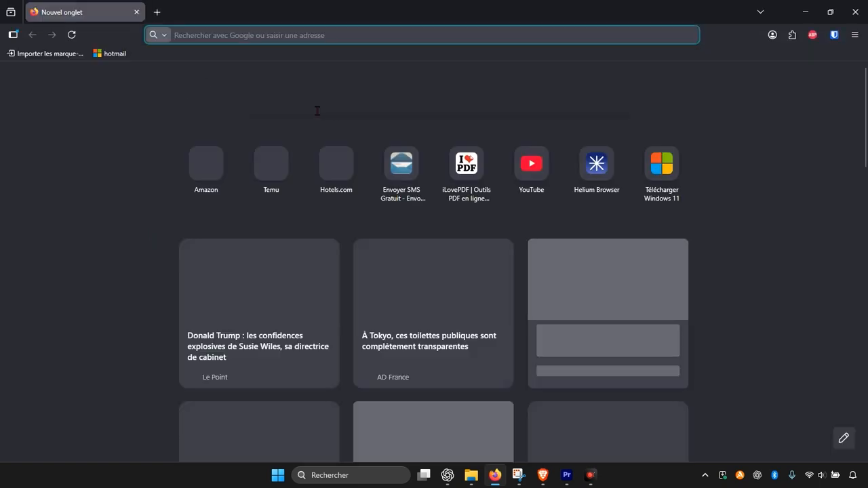
{"action": "type", "text": "shu"}
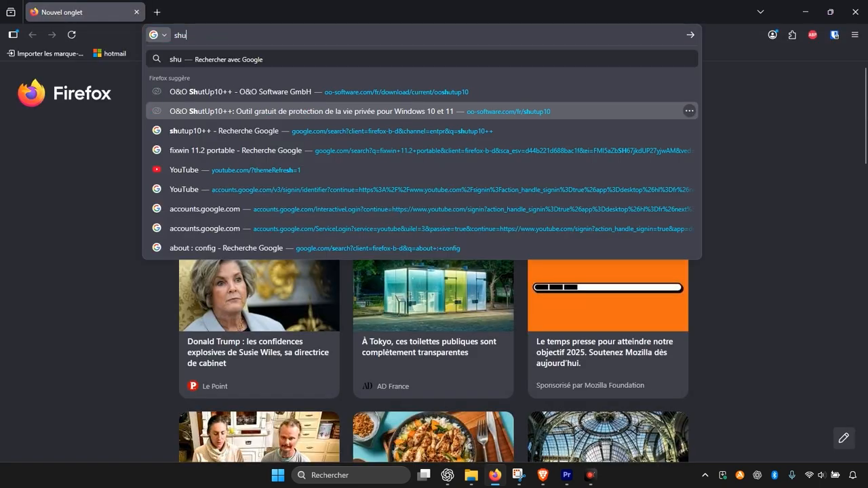
{"action": "type", "text": "t up 10++"}
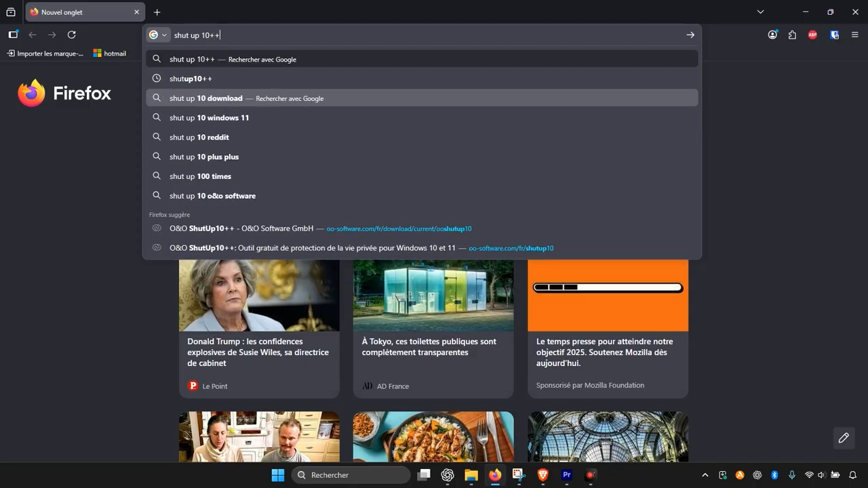
{"action": "key", "text": "Return"}
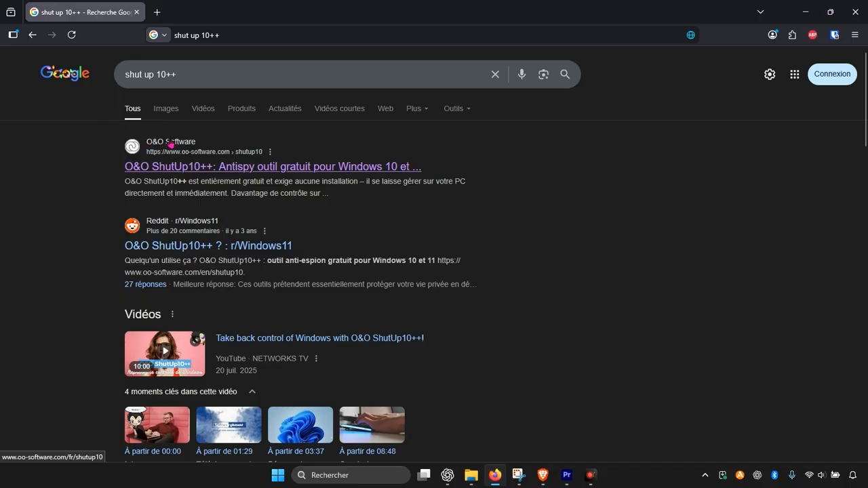
{"action": "left_click", "coordinate": [194, 170]}
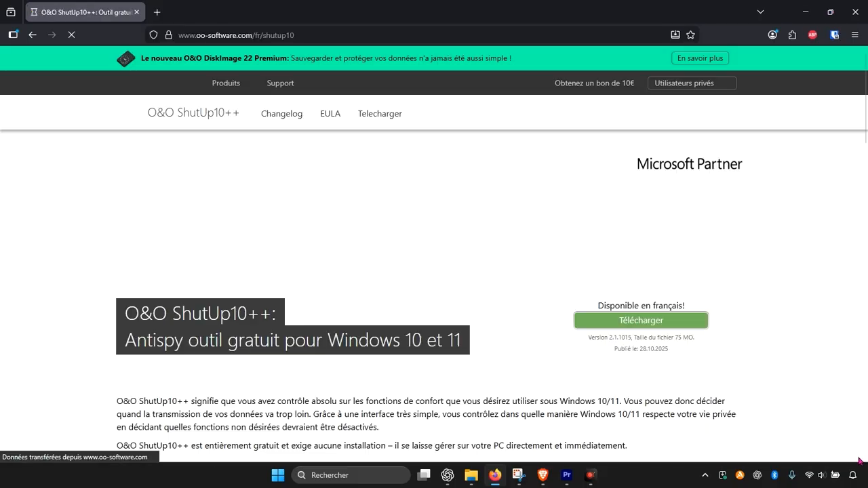
Download the 64-bit version of O&O ShutUp10++ and close the browser
{"action": "scroll", "coordinate": [309, 262], "scroll_direction": "down", "scroll_amount": 2}
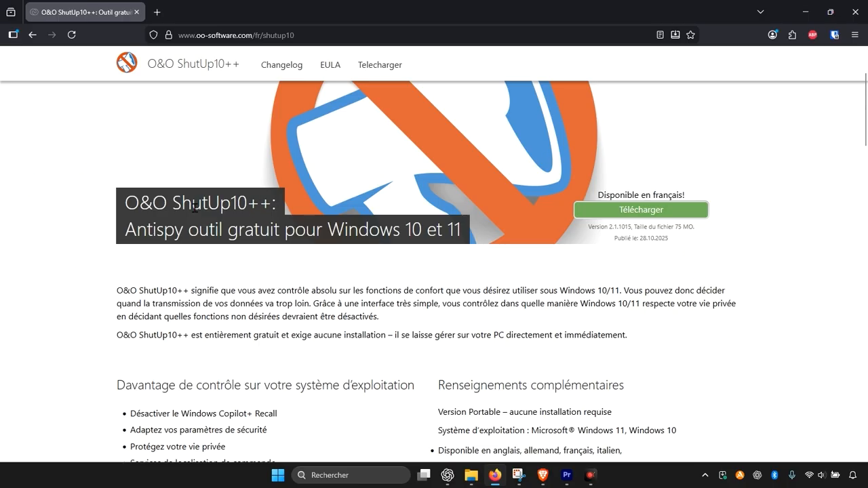
{"action": "left_click", "coordinate": [653, 212]}
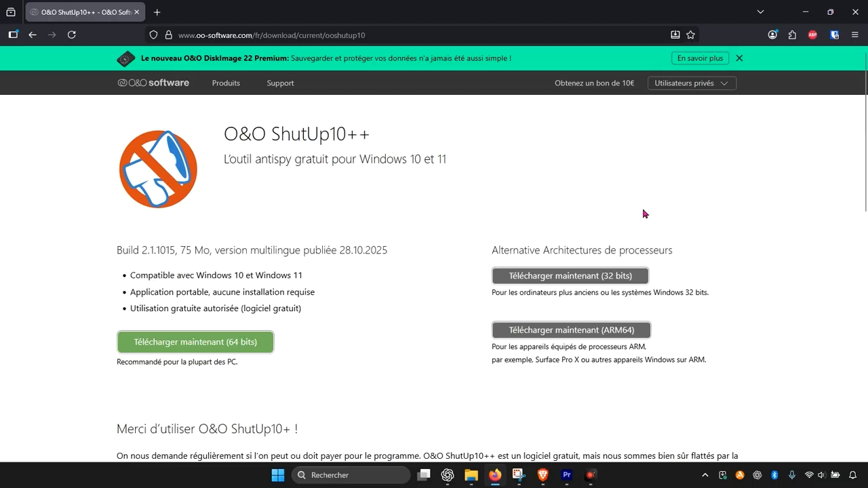
{"action": "left_click", "coordinate": [177, 348]}
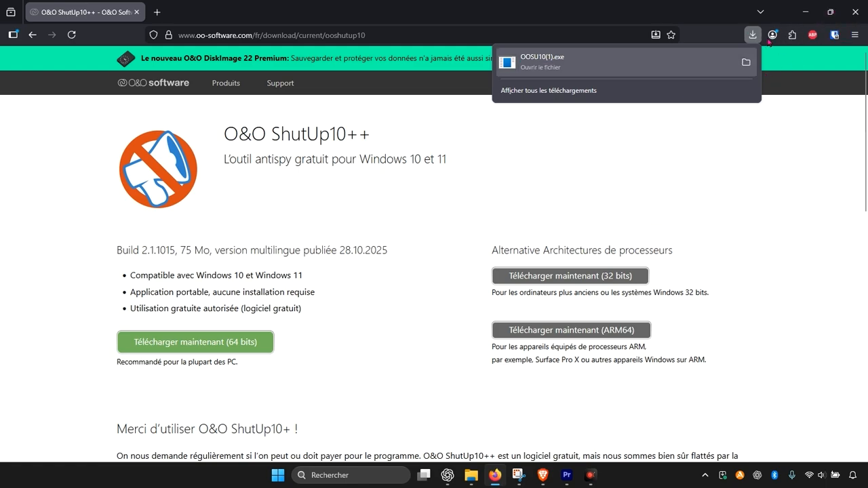
{"action": "left_click", "coordinate": [854, 16]}
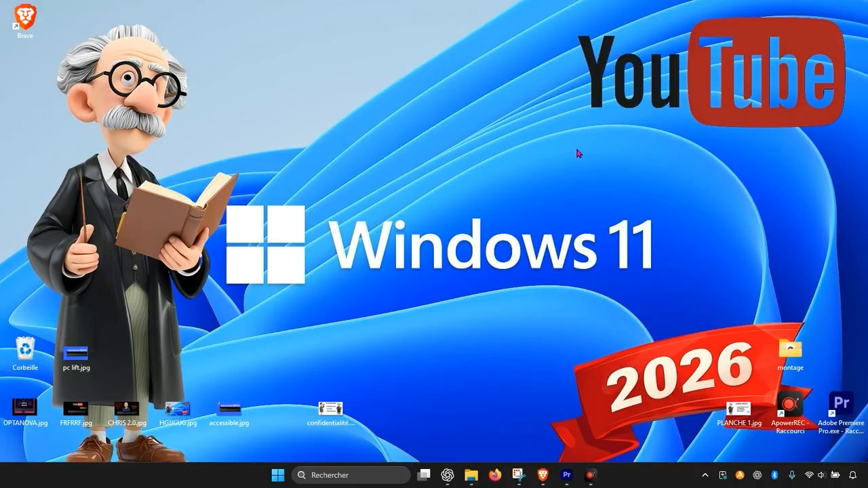
Launch OOSU10.exe from the Téléchargements folder in File Explorer and maximize the O&O ShutUp10++ window
{"action": "left_click", "coordinate": [471, 474]}
{"action": "left_click", "coordinate": [471, 475]}
{"action": "left_click", "coordinate": [296, 416]}
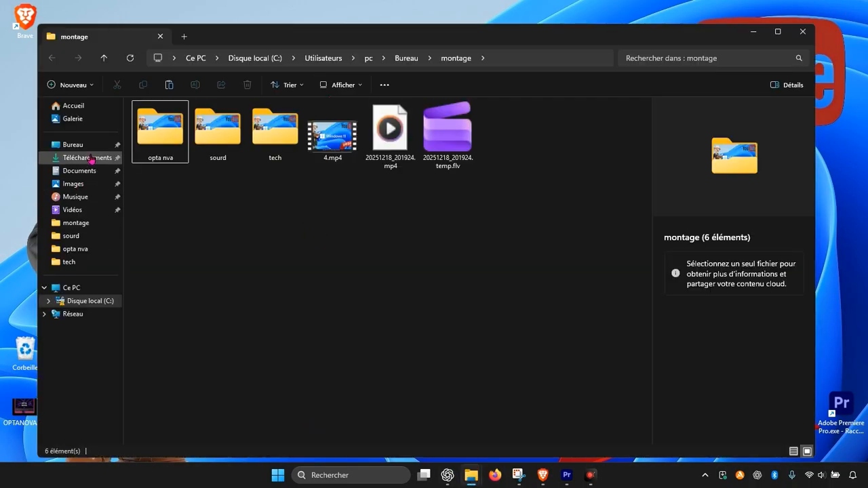
{"action": "left_click", "coordinate": [87, 157]}
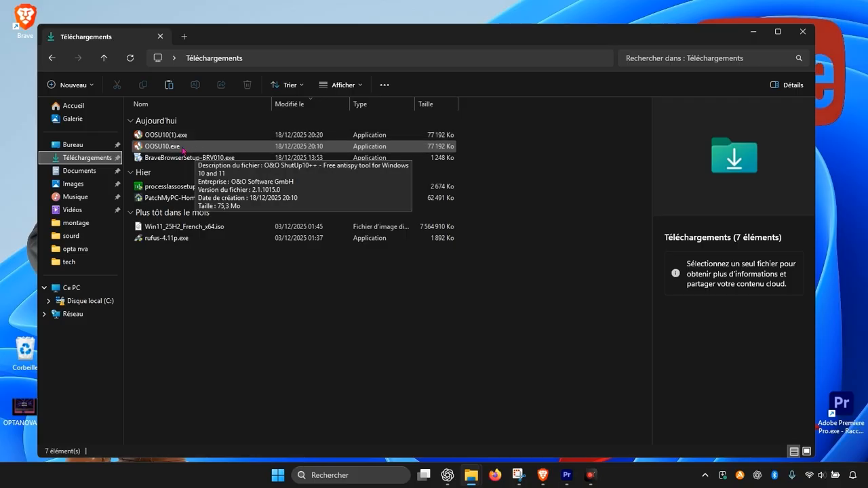
{"action": "left_click", "coordinate": [180, 148]}
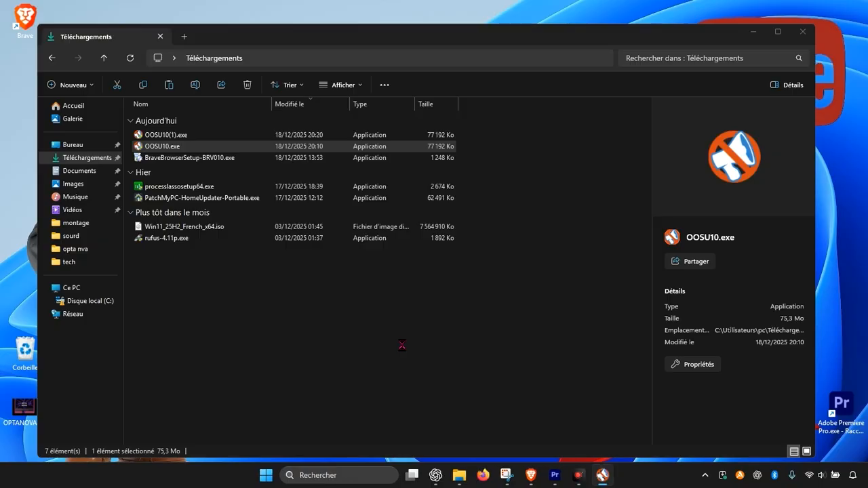
{"action": "left_click", "coordinate": [603, 476]}
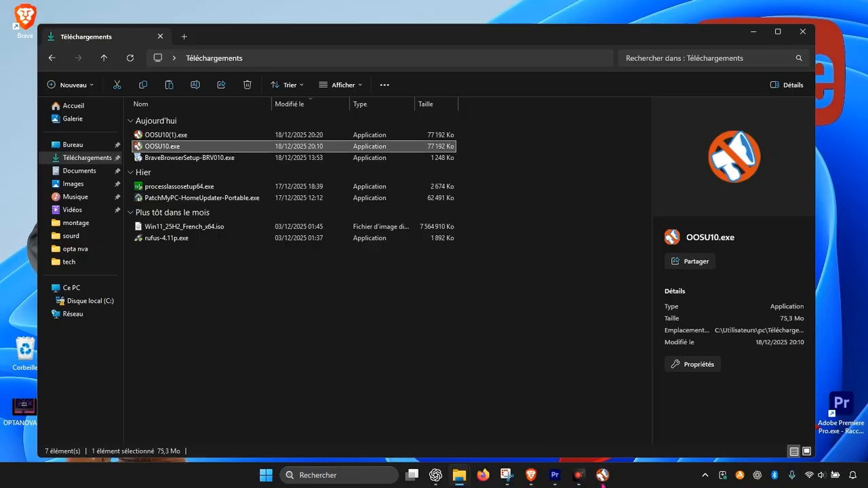
{"action": "left_click", "coordinate": [603, 478]}
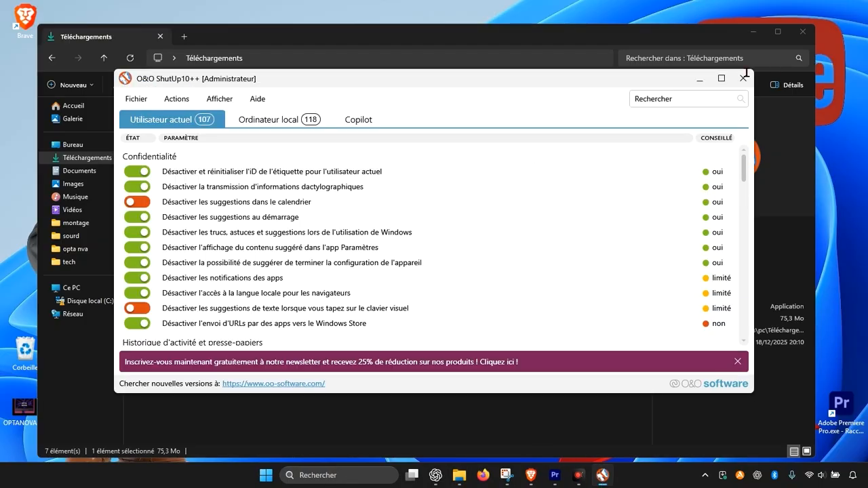
{"action": "left_click", "coordinate": [722, 78]}
Examine the current user's privacy settings, their on/off states and the recommendation ratings, from Confidentialité down to the Microsoft Edge sections
{"action": "scroll", "coordinate": [163, 203], "scroll_direction": "down", "scroll_amount": 3}
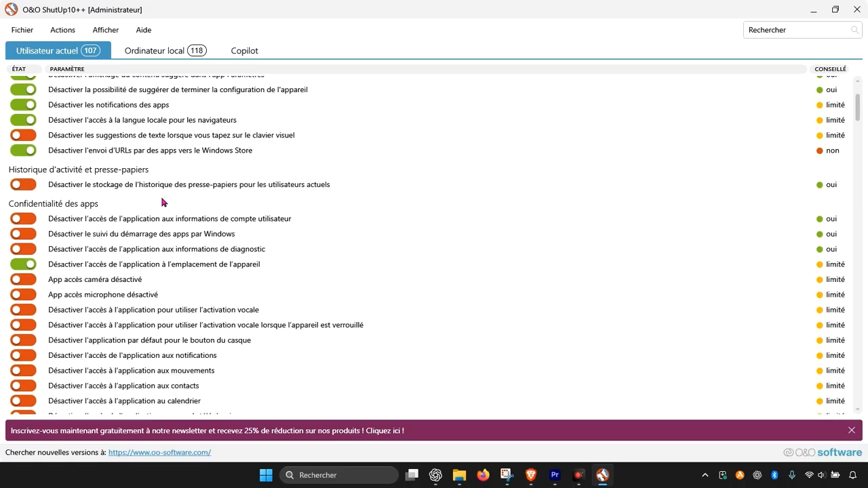
{"action": "scroll", "coordinate": [163, 203], "scroll_direction": "down", "scroll_amount": 12}
{"action": "scroll", "coordinate": [163, 202], "scroll_direction": "up", "scroll_amount": 11}
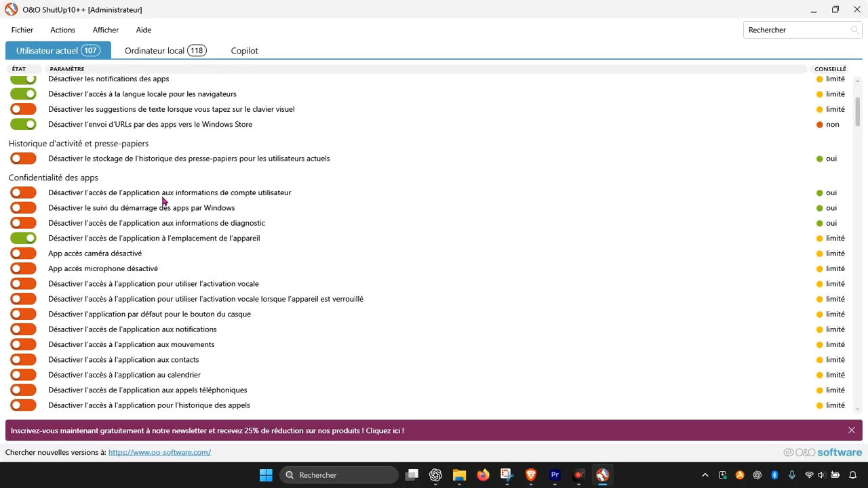
{"action": "scroll", "coordinate": [164, 201], "scroll_direction": "up", "scroll_amount": 4}
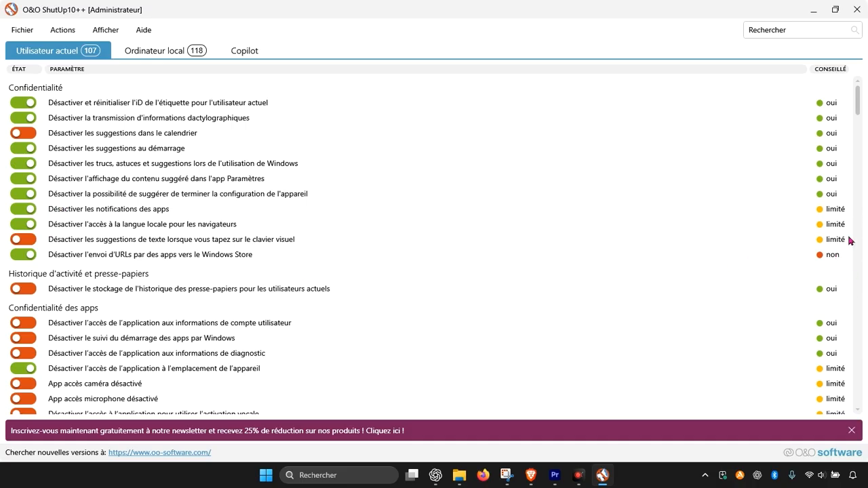
{"action": "scroll", "coordinate": [815, 294], "scroll_direction": "down", "scroll_amount": 2}
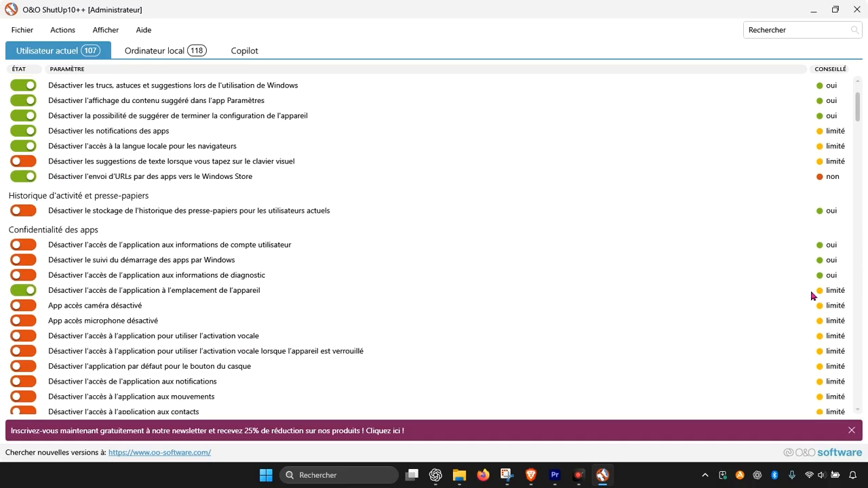
{"action": "scroll", "coordinate": [814, 294], "scroll_direction": "down", "scroll_amount": 10}
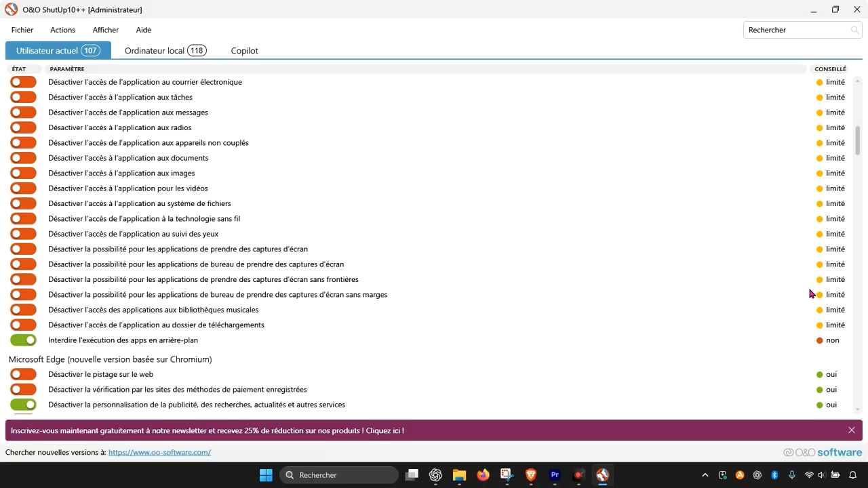
{"action": "scroll", "coordinate": [97, 169], "scroll_direction": "up", "scroll_amount": 2}
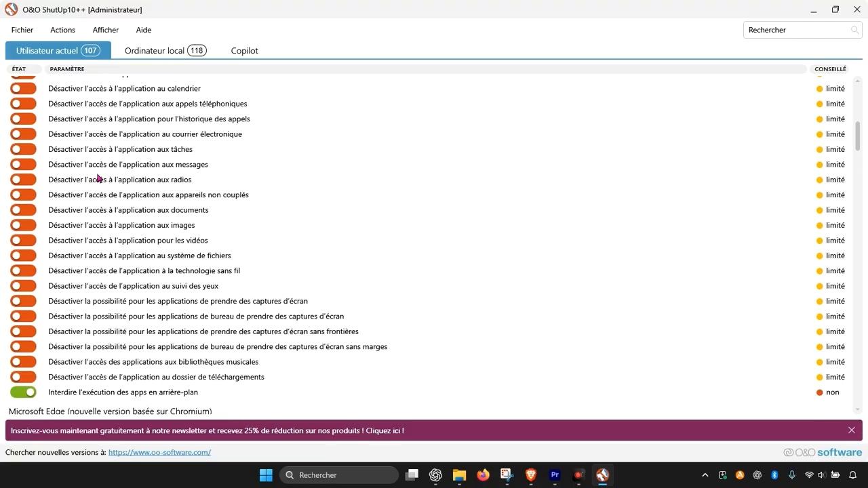
{"action": "scroll", "coordinate": [98, 179], "scroll_direction": "up", "scroll_amount": 5}
{"action": "scroll", "coordinate": [97, 180], "scroll_direction": "down", "scroll_amount": 5}
{"action": "scroll", "coordinate": [122, 183], "scroll_direction": "down", "scroll_amount": 15}
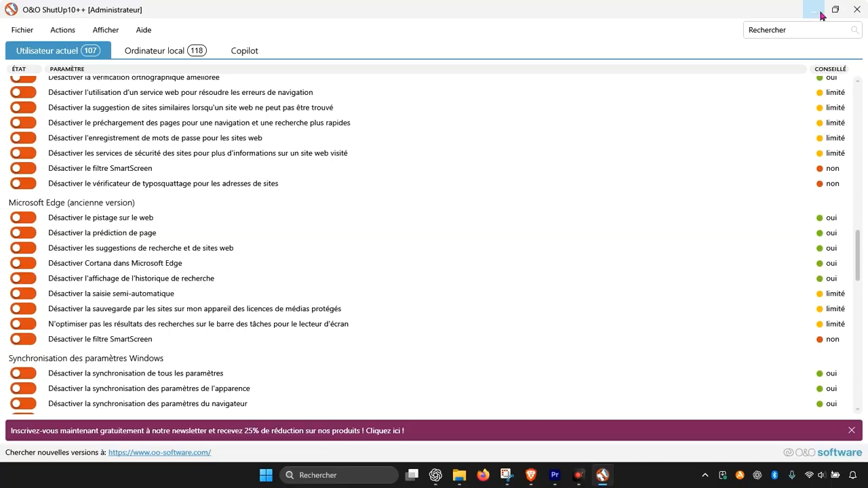
Minimize the open windows, search Windows for "cre" and open "Créer un point de restauration"
{"action": "left_click", "coordinate": [821, 15]}
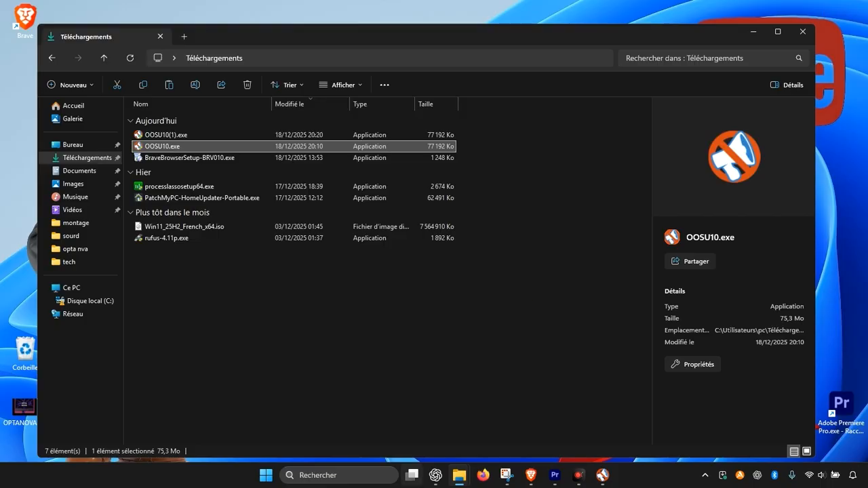
{"action": "left_click", "coordinate": [754, 33]}
{"action": "left_click", "coordinate": [329, 475]}
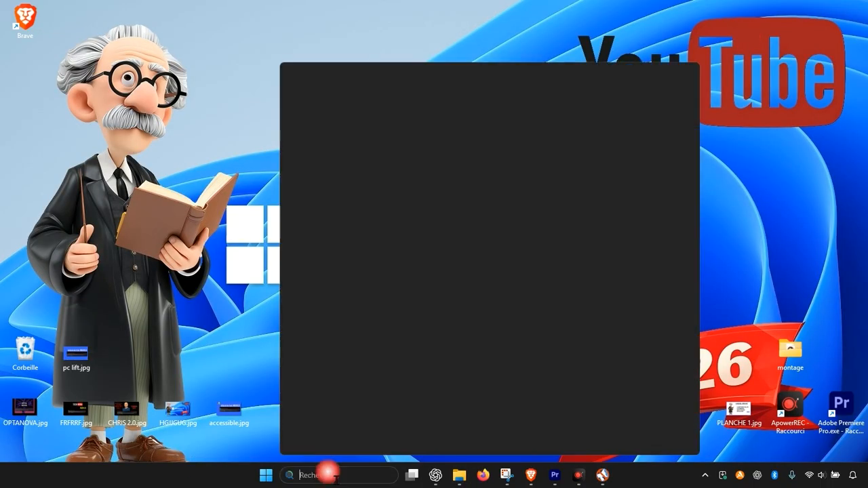
{"action": "type", "text": "crre"}
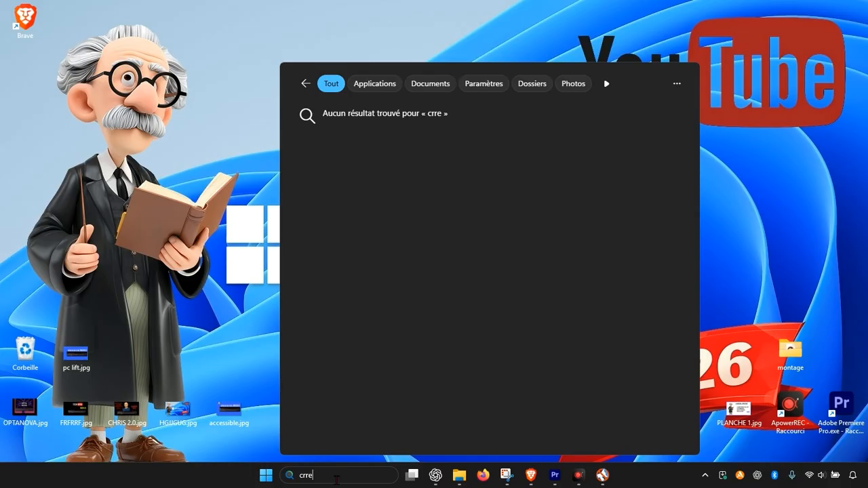
{"action": "key", "text": "BackSpace"}
{"action": "key", "text": "BackSpace"}
{"action": "key", "text": "BackSpace"}
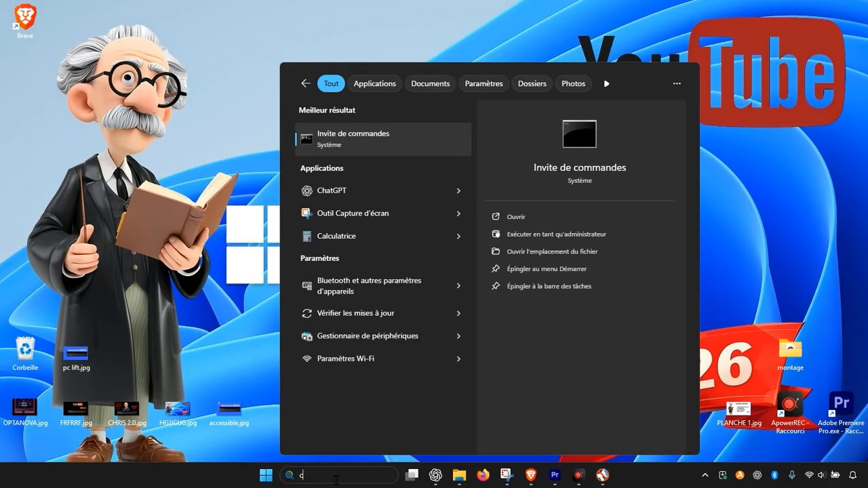
{"action": "type", "text": "re"}
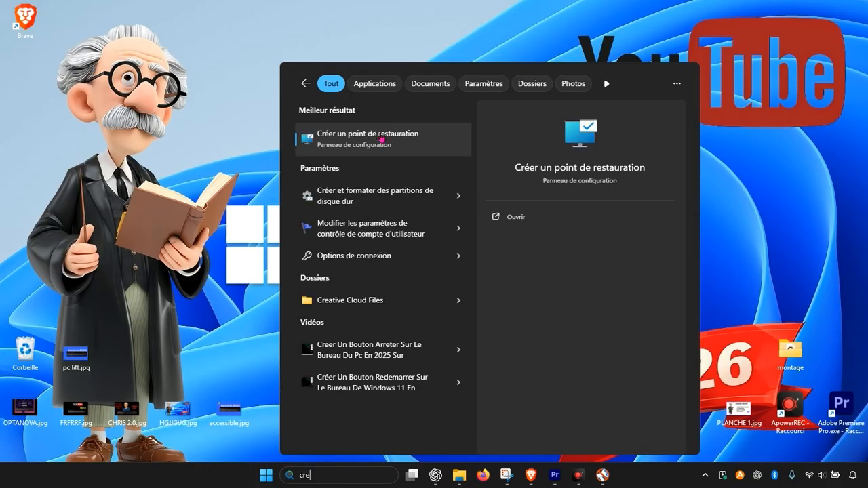
{"action": "left_click", "coordinate": [363, 139]}
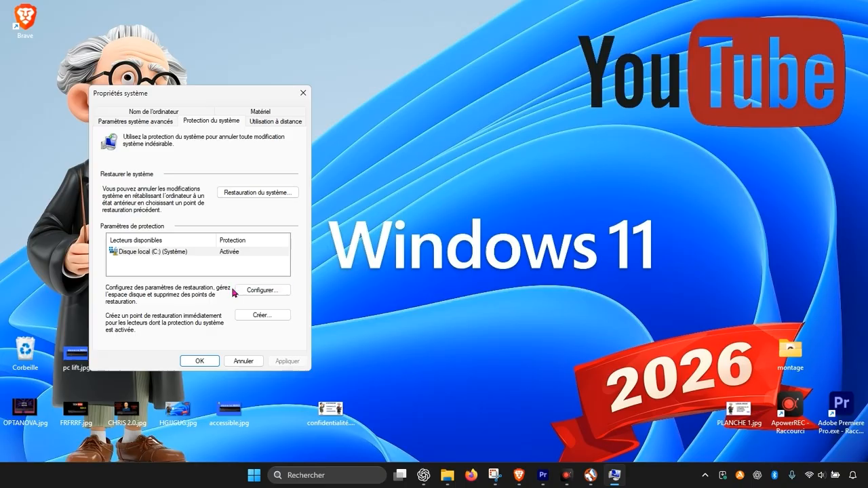
Check that system protection is enabled for drive C: and create a restore point described as "shut up ++ 10"
{"action": "left_click", "coordinate": [268, 293]}
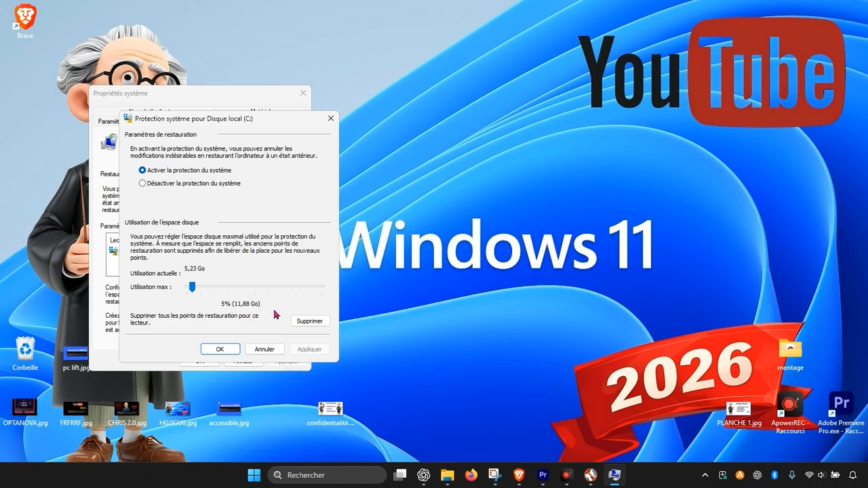
{"action": "left_click", "coordinate": [216, 350]}
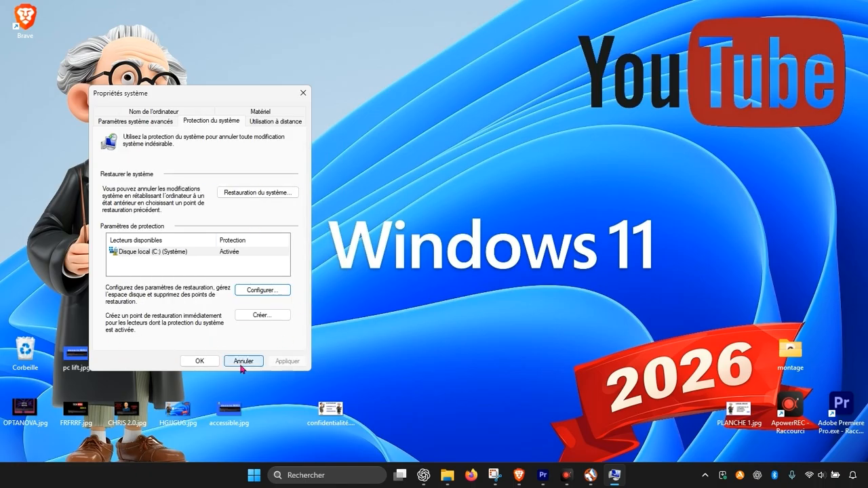
{"action": "left_click", "coordinate": [248, 316]}
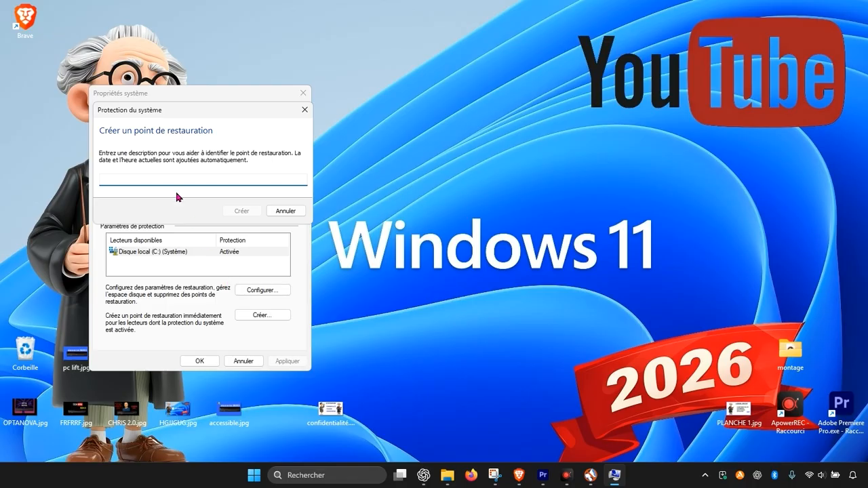
{"action": "type", "text": "po"}
{"action": "key", "text": "BackSpace"}
{"action": "type", "text": "shut up"}
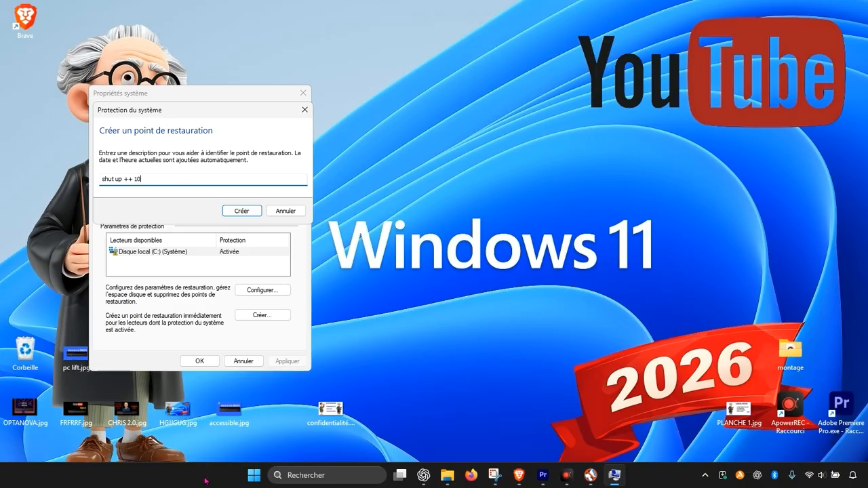
{"action": "left_click", "coordinate": [257, 212]}
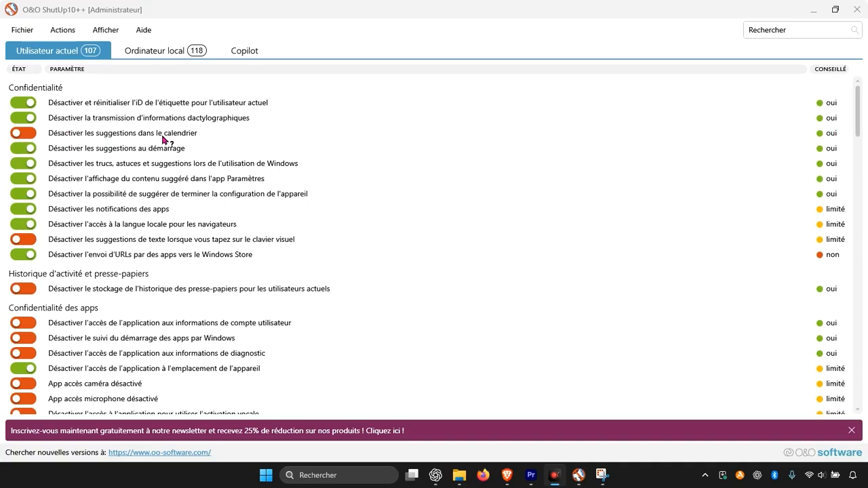
Enable "Désactiver les suggestions dans le calendrier" in O&O ShutUp10++, declining the offer to create another restore point
{"action": "left_click", "coordinate": [25, 134]}
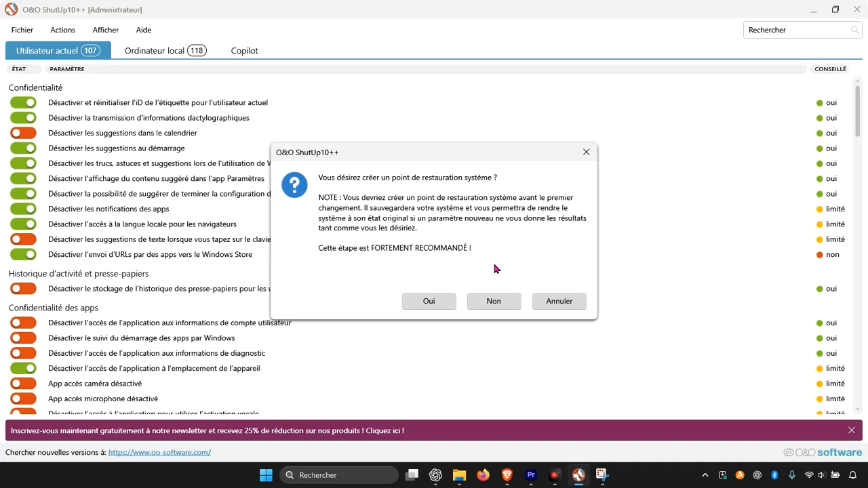
{"action": "left_click", "coordinate": [483, 303]}
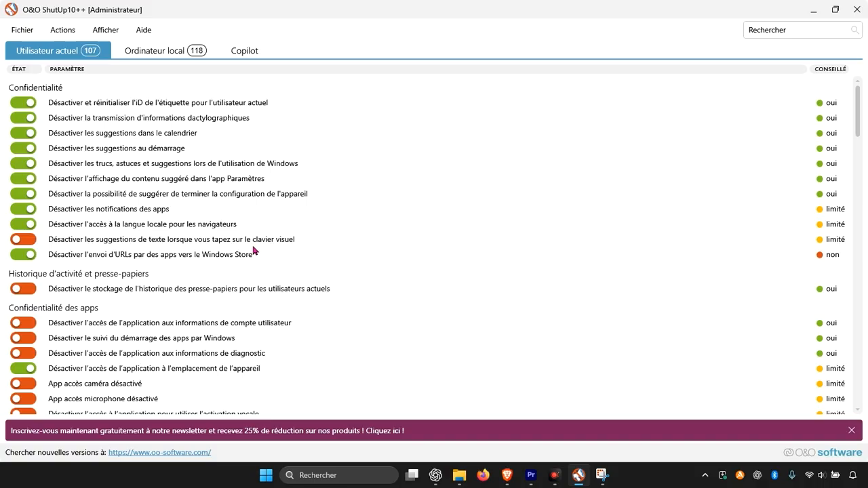
{"action": "scroll", "coordinate": [326, 258], "scroll_direction": "down", "scroll_amount": 1}
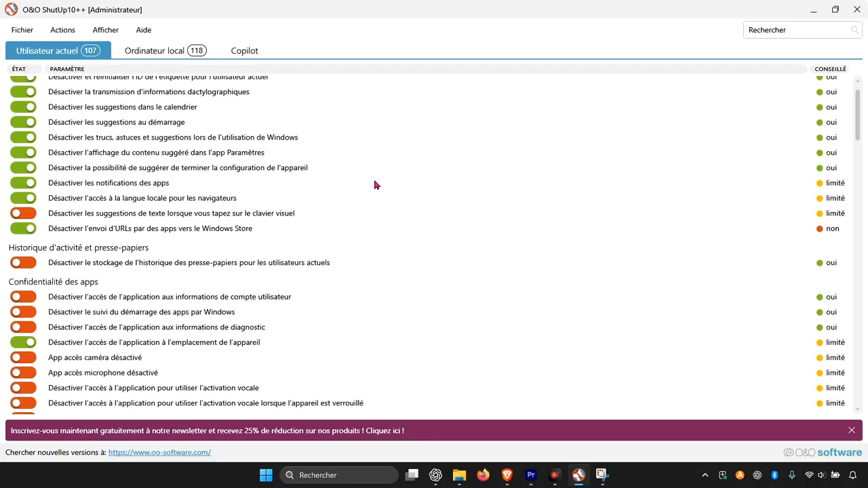
Enable "Désactiver l'accès de l'application aux informations de compte utilisateur" under Confidentialité des apps for the current user
{"action": "scroll", "coordinate": [375, 184], "scroll_direction": "down", "scroll_amount": 2}
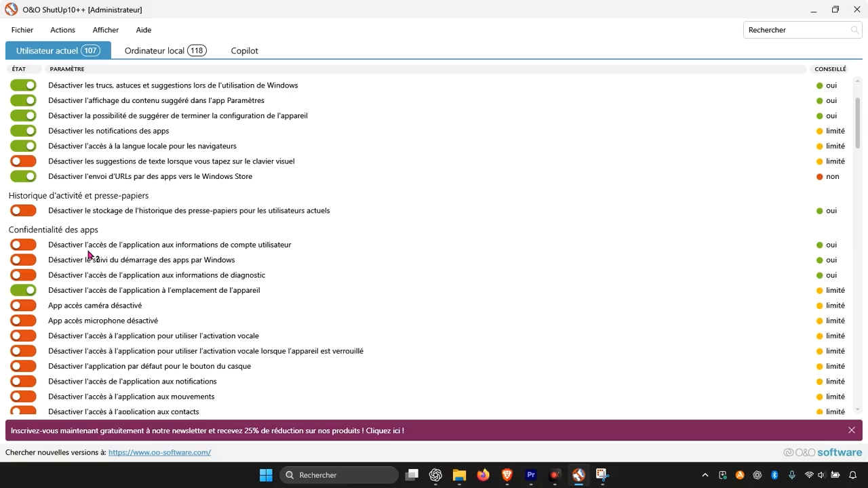
{"action": "left_click", "coordinate": [32, 249]}
Examine the current user's remaining settings and their recommendation ratings, from Confidentialité des apps through Microsoft Edge, synchronisation and Windows AI down to Divers
{"action": "scroll", "coordinate": [191, 249], "scroll_direction": "down", "scroll_amount": 8}
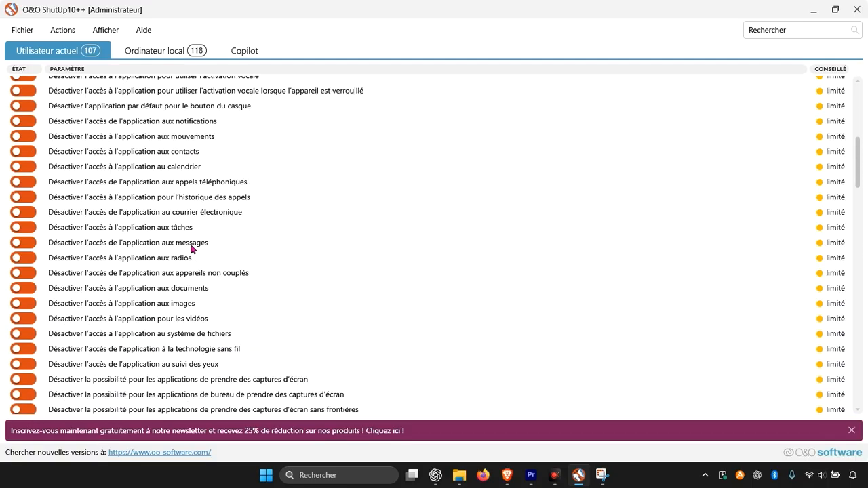
{"action": "scroll", "coordinate": [192, 249], "scroll_direction": "up", "scroll_amount": 10}
{"action": "scroll", "coordinate": [259, 314], "scroll_direction": "down", "scroll_amount": 4}
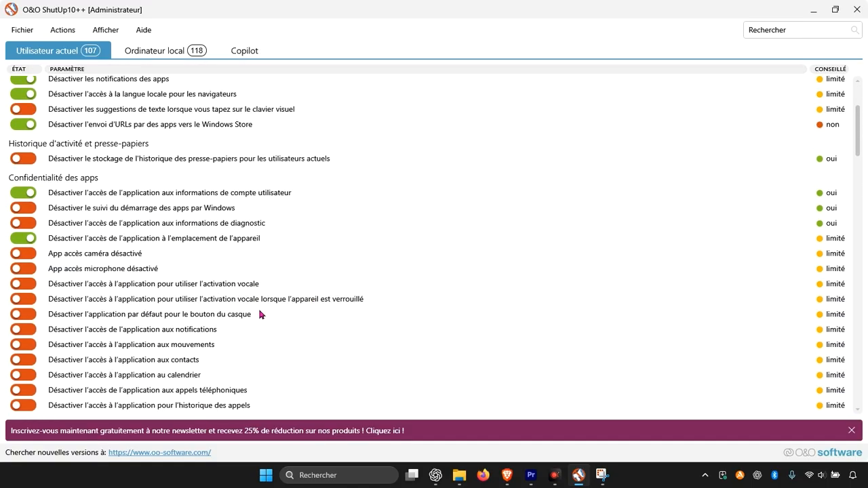
{"action": "scroll", "coordinate": [256, 314], "scroll_direction": "down", "scroll_amount": 13}
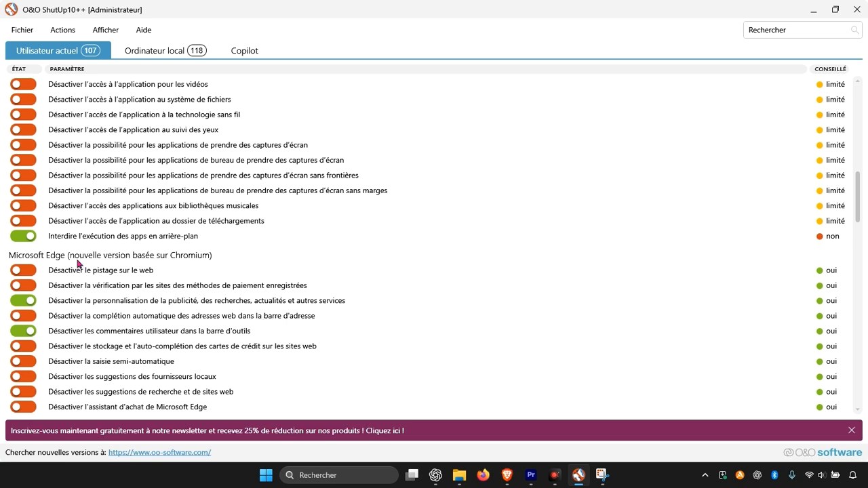
{"action": "scroll", "coordinate": [139, 263], "scroll_direction": "down", "scroll_amount": 2}
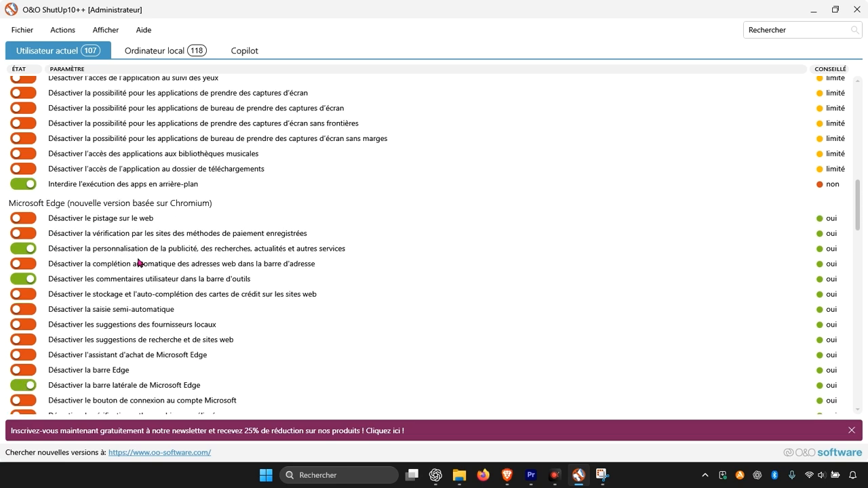
{"action": "scroll", "coordinate": [139, 263], "scroll_direction": "down", "scroll_amount": 8}
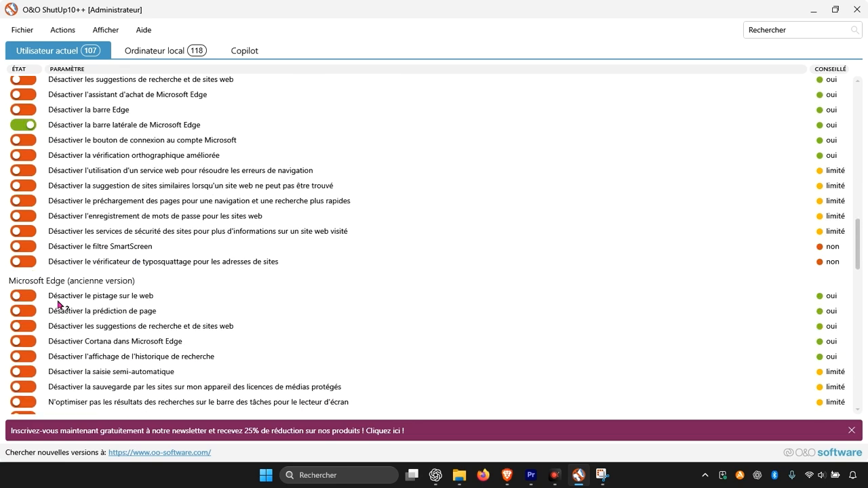
{"action": "scroll", "coordinate": [88, 312], "scroll_direction": "down", "scroll_amount": 7}
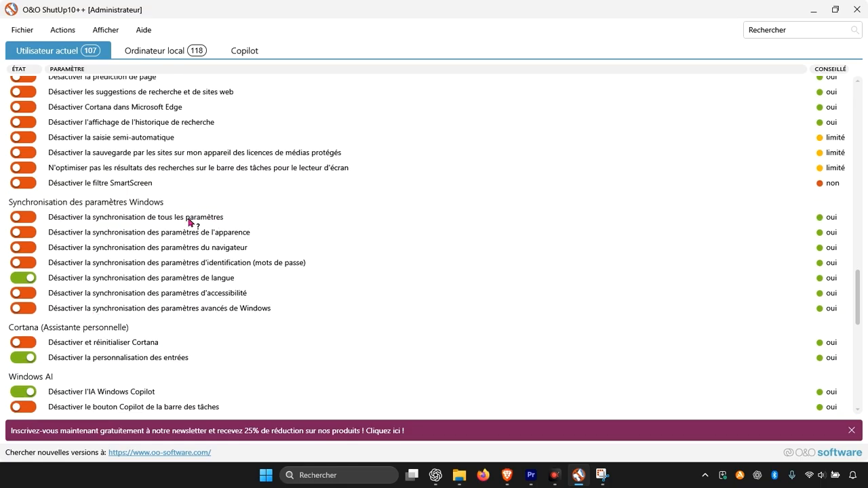
{"action": "scroll", "coordinate": [63, 278], "scroll_direction": "down", "scroll_amount": 2}
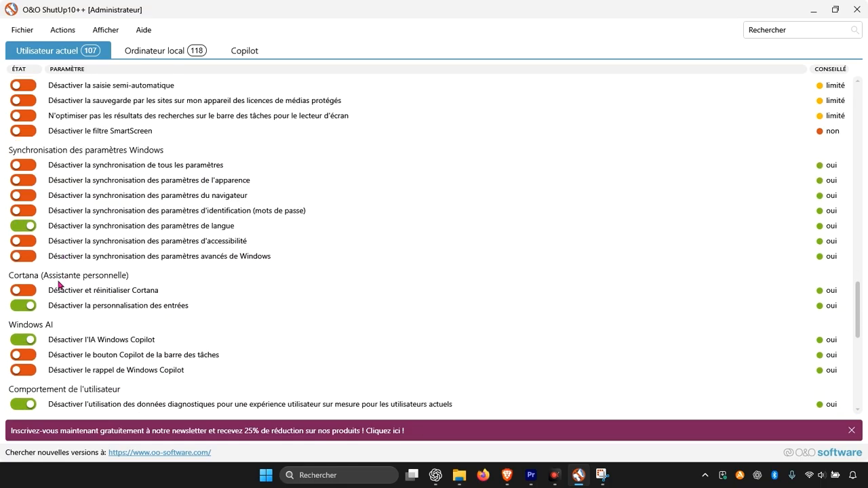
{"action": "scroll", "coordinate": [72, 324], "scroll_direction": "down", "scroll_amount": 1}
{"action": "scroll", "coordinate": [78, 315], "scroll_direction": "down", "scroll_amount": 2}
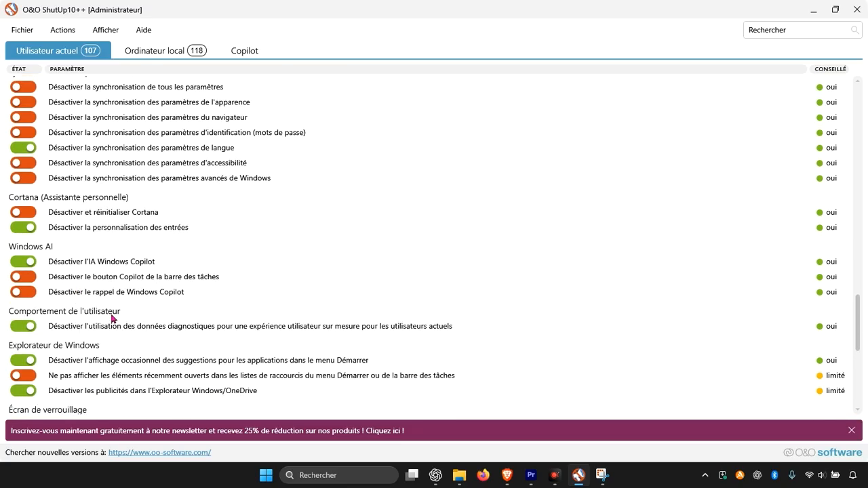
{"action": "scroll", "coordinate": [68, 281], "scroll_direction": "down", "scroll_amount": 2}
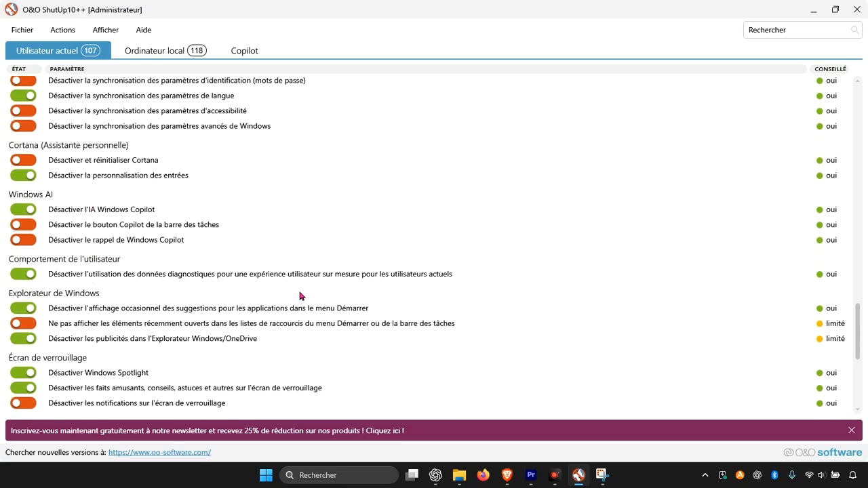
{"action": "scroll", "coordinate": [172, 260], "scroll_direction": "down", "scroll_amount": 2}
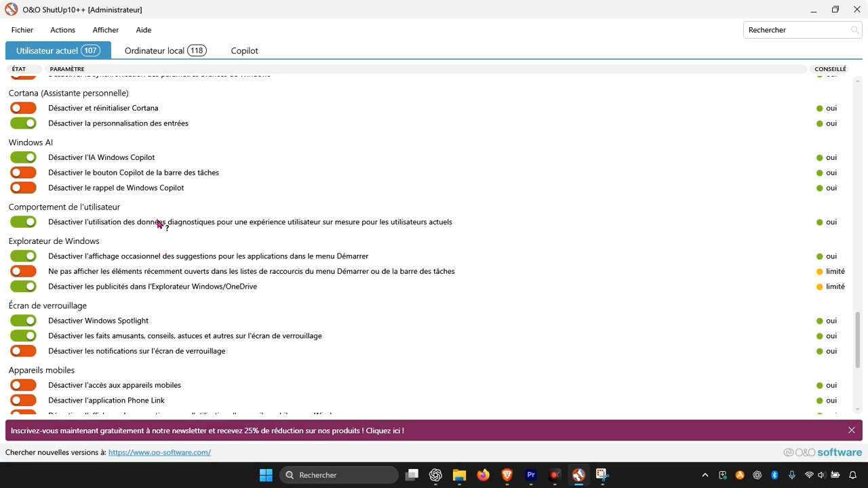
{"action": "scroll", "coordinate": [90, 275], "scroll_direction": "down", "scroll_amount": 2}
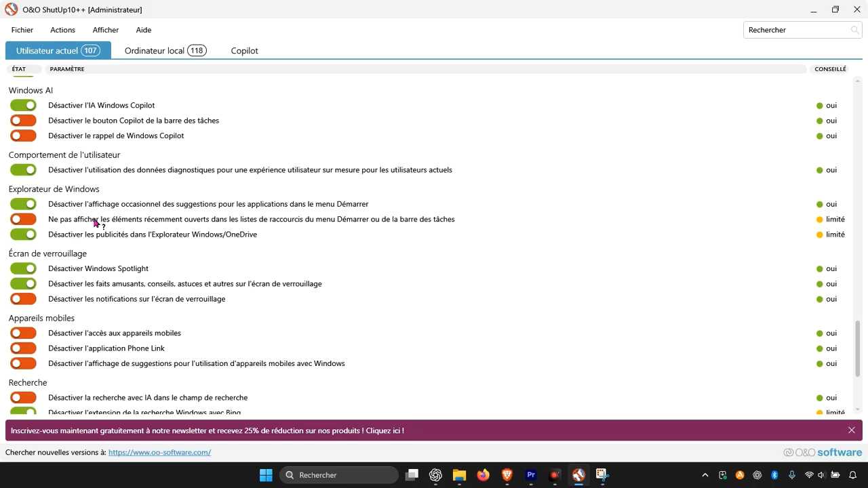
{"action": "scroll", "coordinate": [124, 278], "scroll_direction": "down", "scroll_amount": 2}
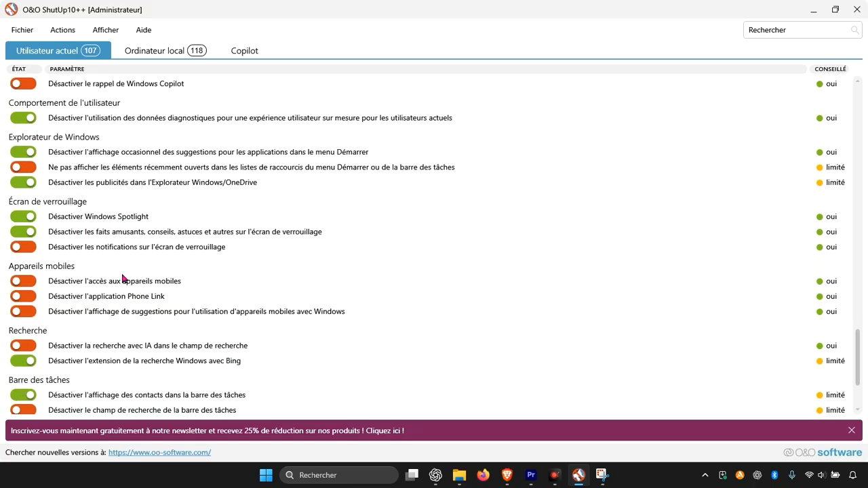
{"action": "scroll", "coordinate": [74, 278], "scroll_direction": "down", "scroll_amount": 3}
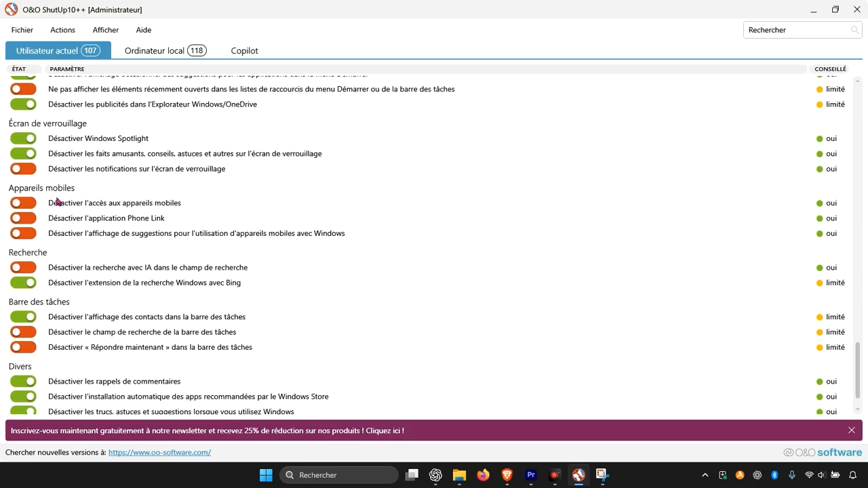
{"action": "scroll", "coordinate": [79, 267], "scroll_direction": "down", "scroll_amount": 1}
{"action": "scroll", "coordinate": [81, 283], "scroll_direction": "down", "scroll_amount": 1}
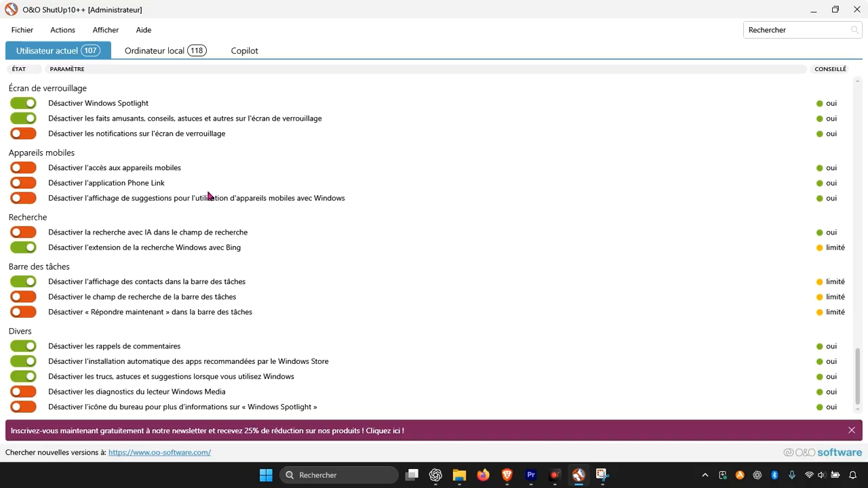
{"action": "scroll", "coordinate": [113, 194], "scroll_direction": "up", "scroll_amount": 6}
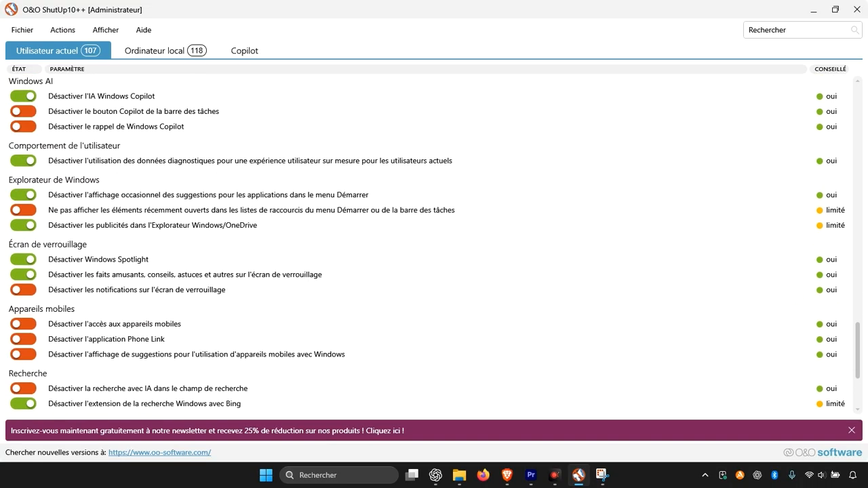
{"action": "scroll", "coordinate": [410, 270], "scroll_direction": "up", "scroll_amount": 3}
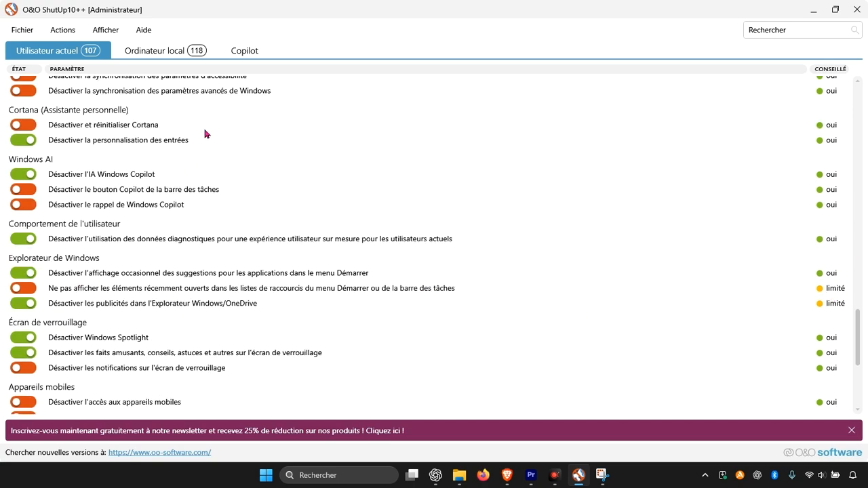
Switch to the local computer settings and examine them from Confidentialité down to the Microsoft Edge and Cortana sections
{"action": "left_click", "coordinate": [157, 51]}
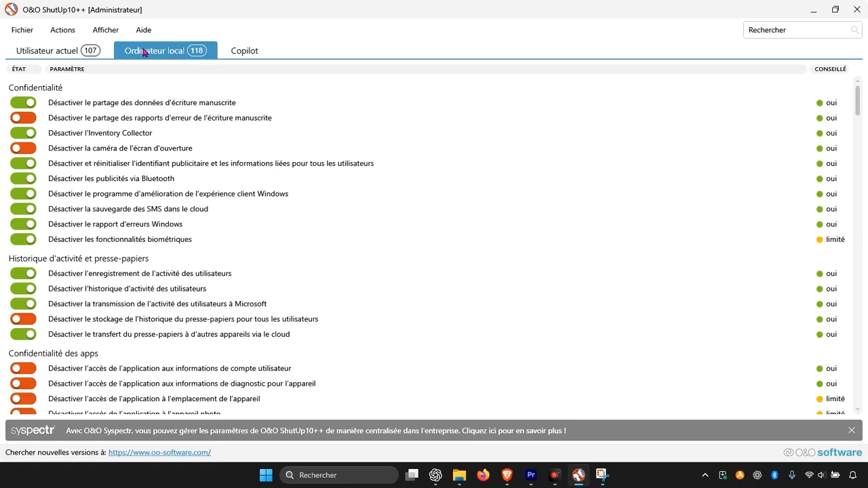
{"action": "scroll", "coordinate": [199, 140], "scroll_direction": "down", "scroll_amount": 5}
{"action": "scroll", "coordinate": [202, 141], "scroll_direction": "down", "scroll_amount": 15}
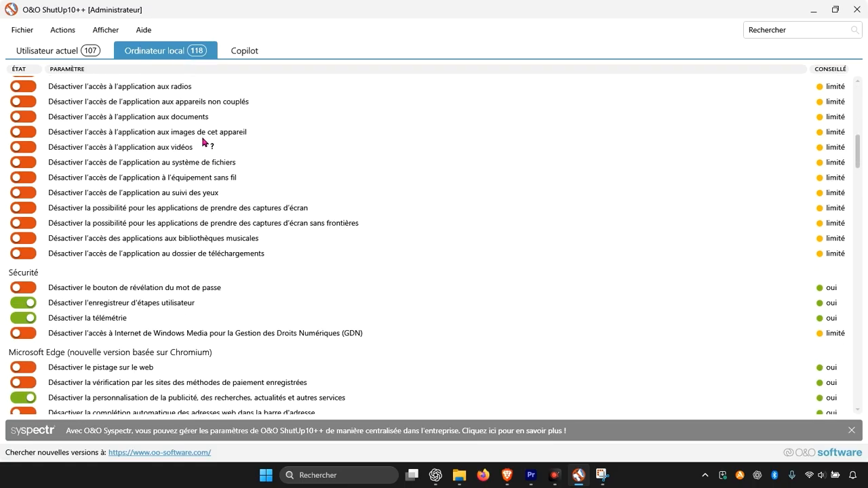
{"action": "scroll", "coordinate": [209, 146], "scroll_direction": "down", "scroll_amount": 5}
{"action": "scroll", "coordinate": [224, 133], "scroll_direction": "up", "scroll_amount": 13}
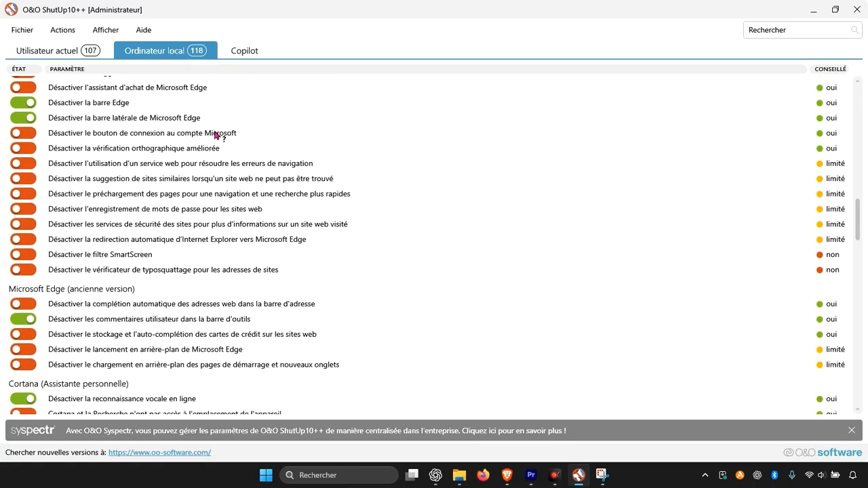